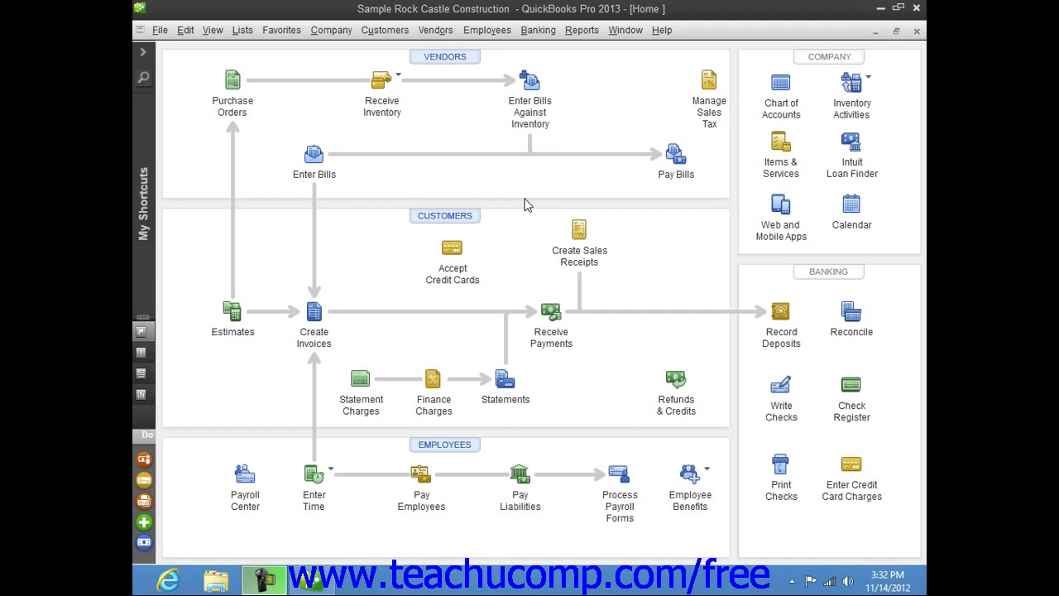
Step: Open the Vendor Center from the Vendors menu and show the New Vendor options
click(439, 33)
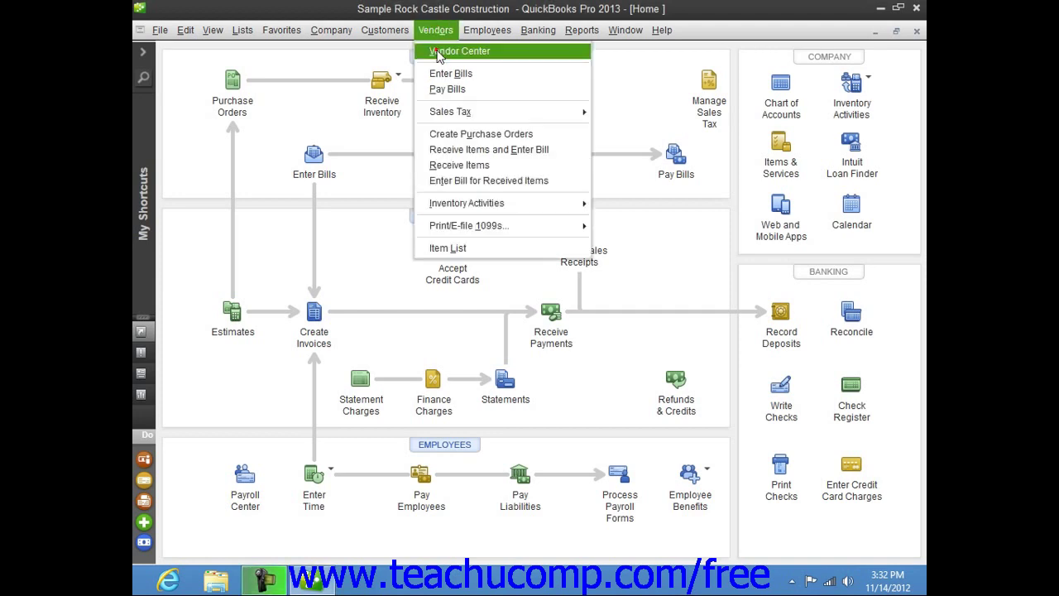
click(439, 55)
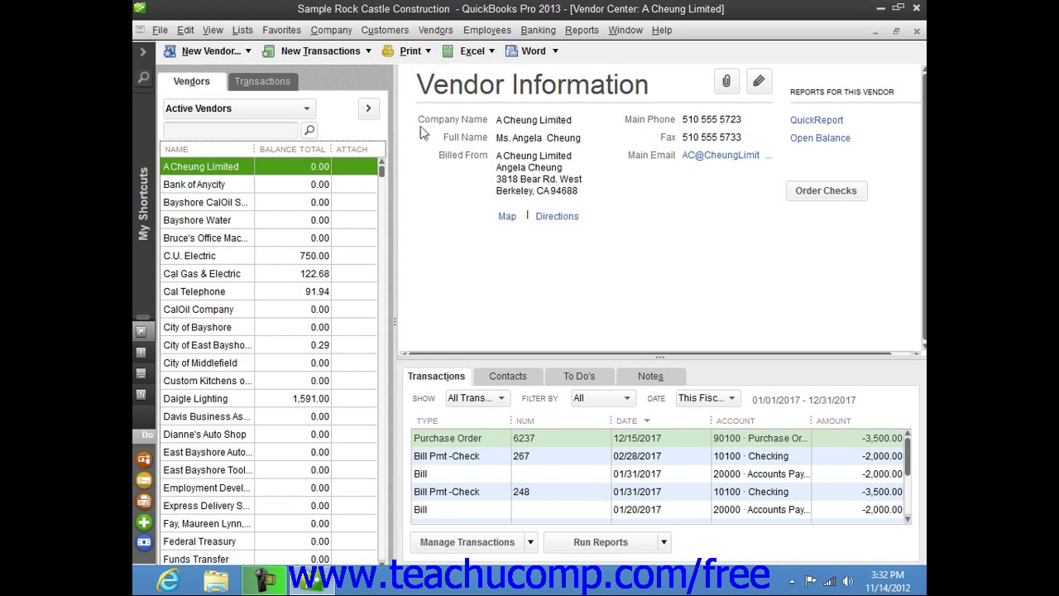
click(203, 89)
click(199, 54)
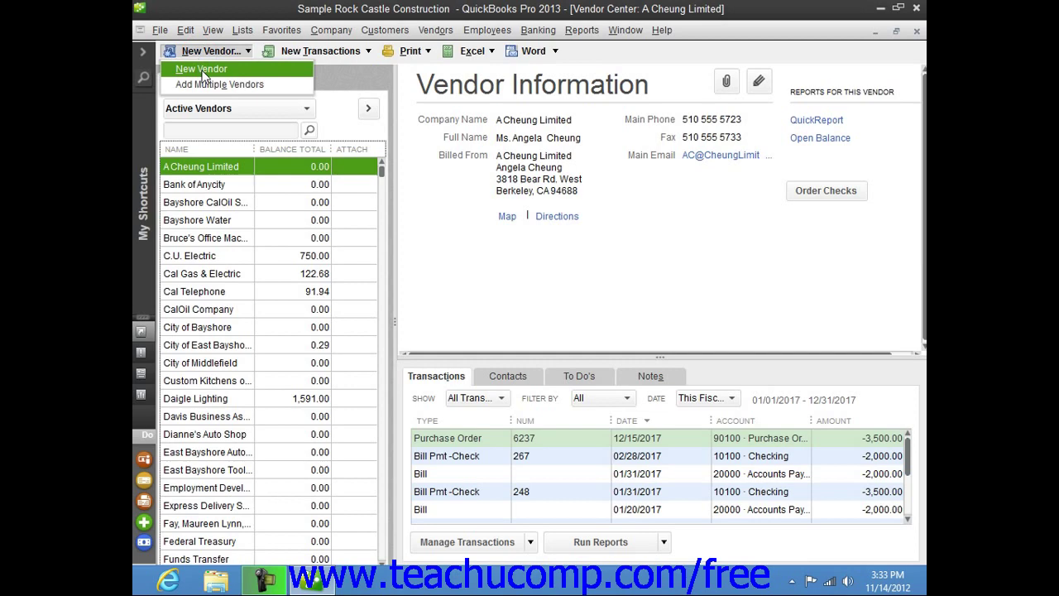
Step: Create a new vendor record with the vendor name 'Joe's Plumbing'
click(203, 70)
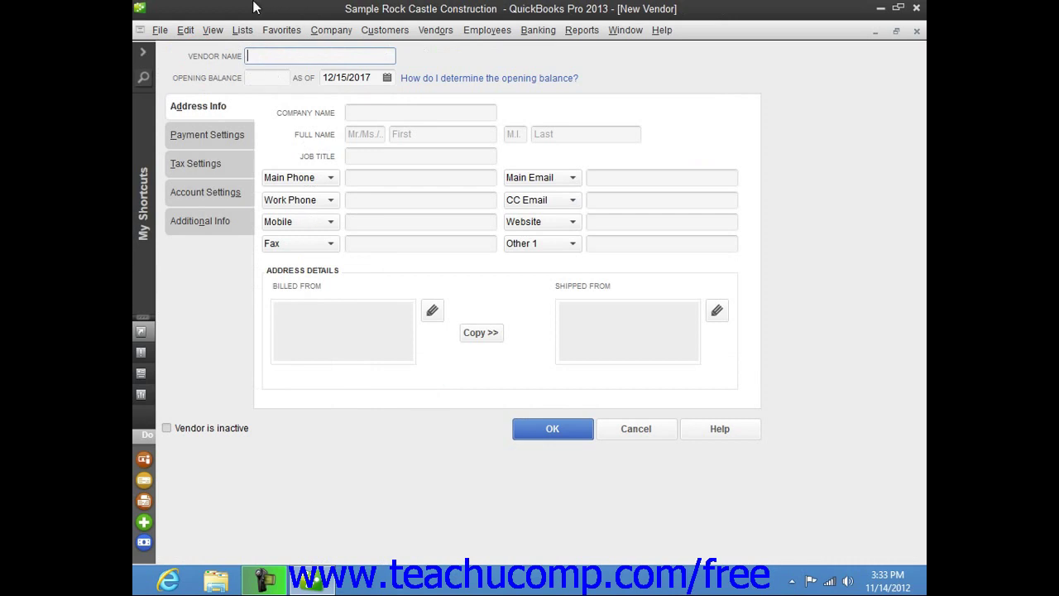
text(Joe's Plumbing)
key(Tab)
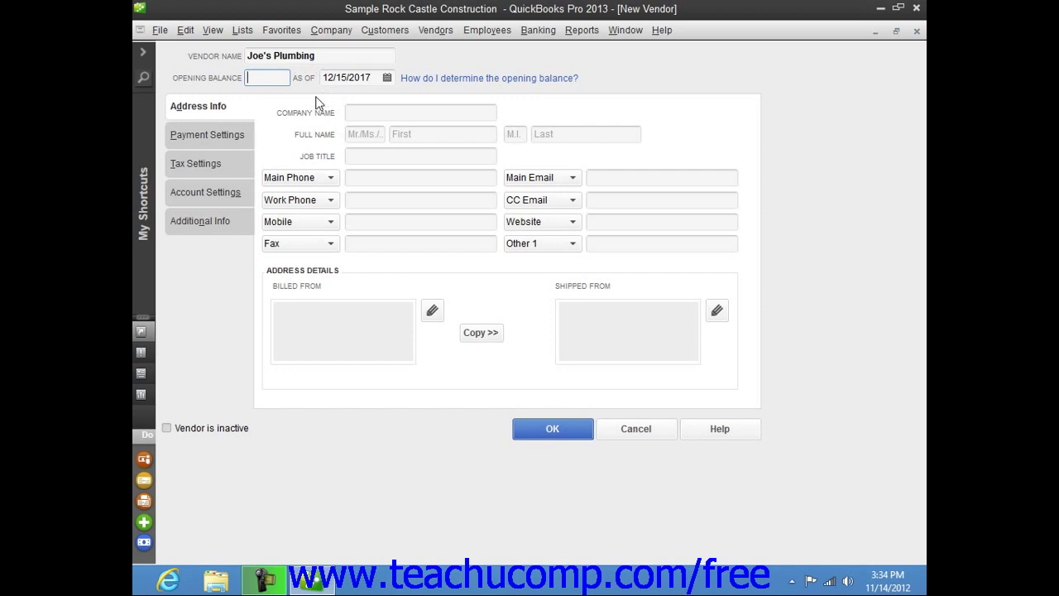
Step: Enter 'Joe's Plumbing' as the company name, passing the Full Name and Job Title fields
click(224, 110)
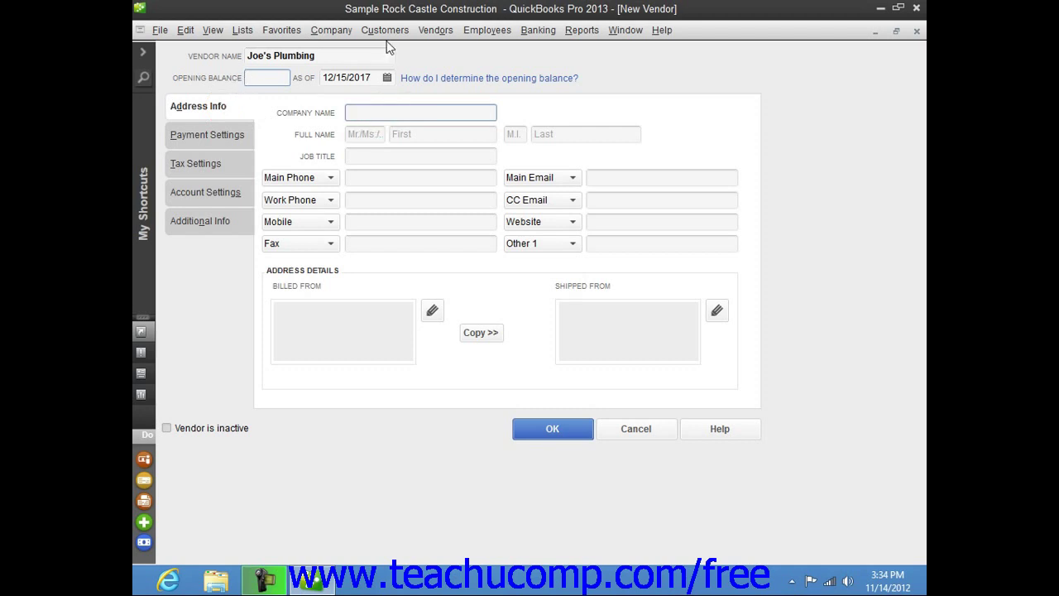
text(Joe's Plumbing)
key(Tab)
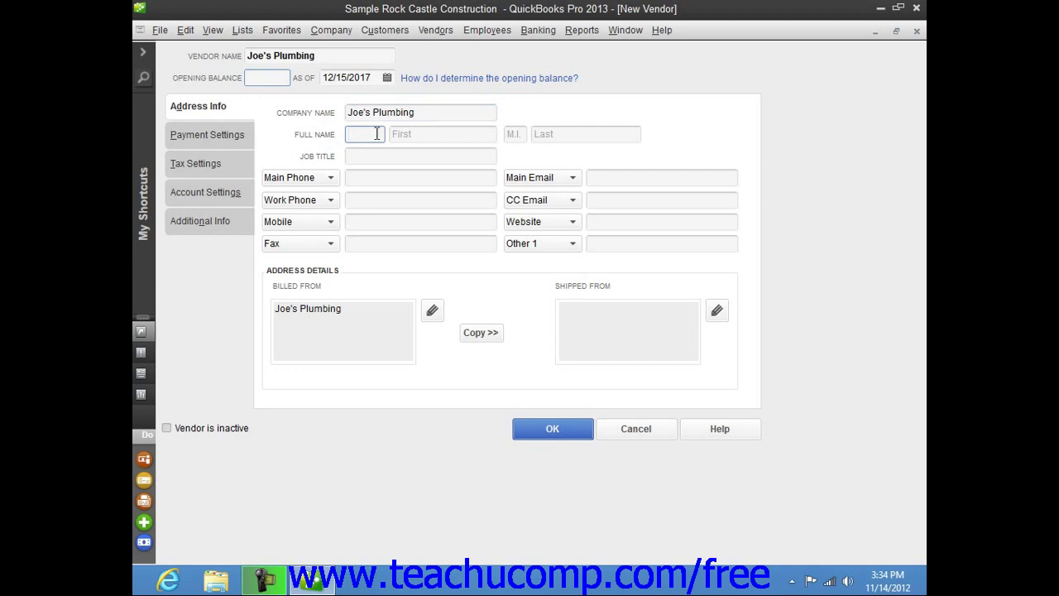
click(407, 135)
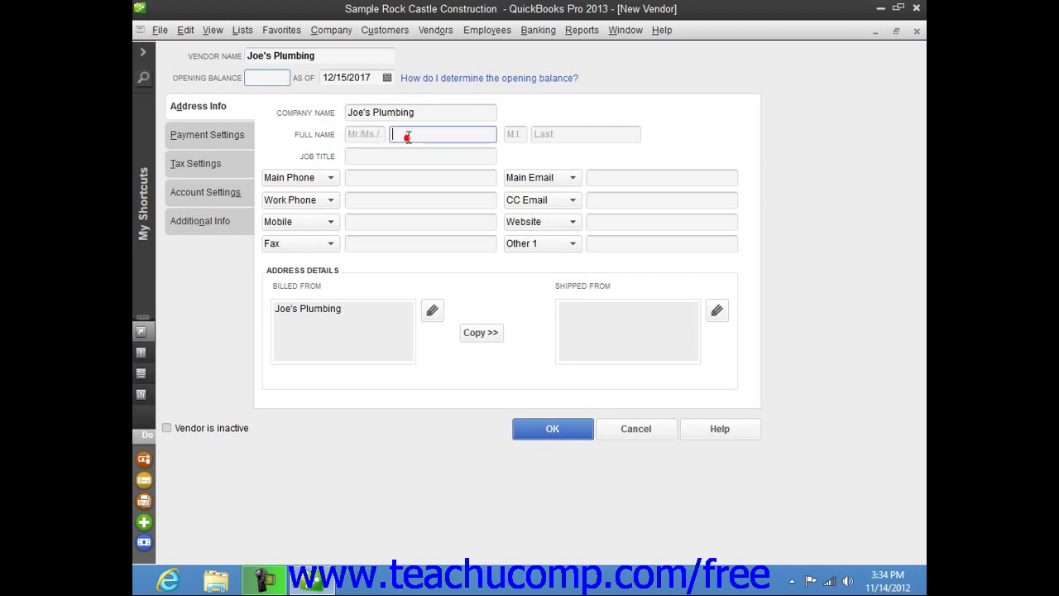
click(511, 135)
click(564, 135)
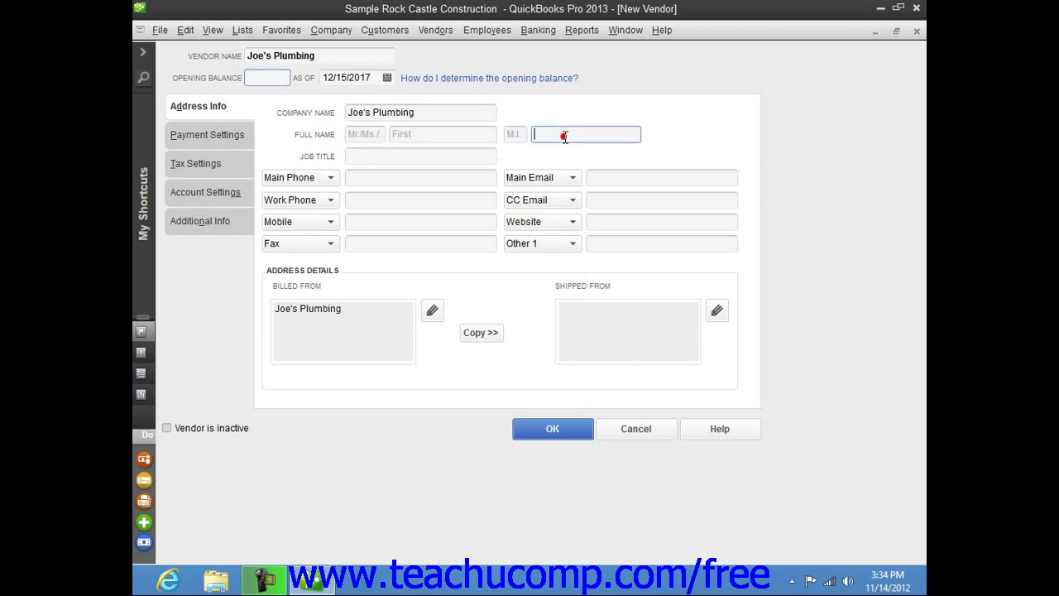
click(419, 158)
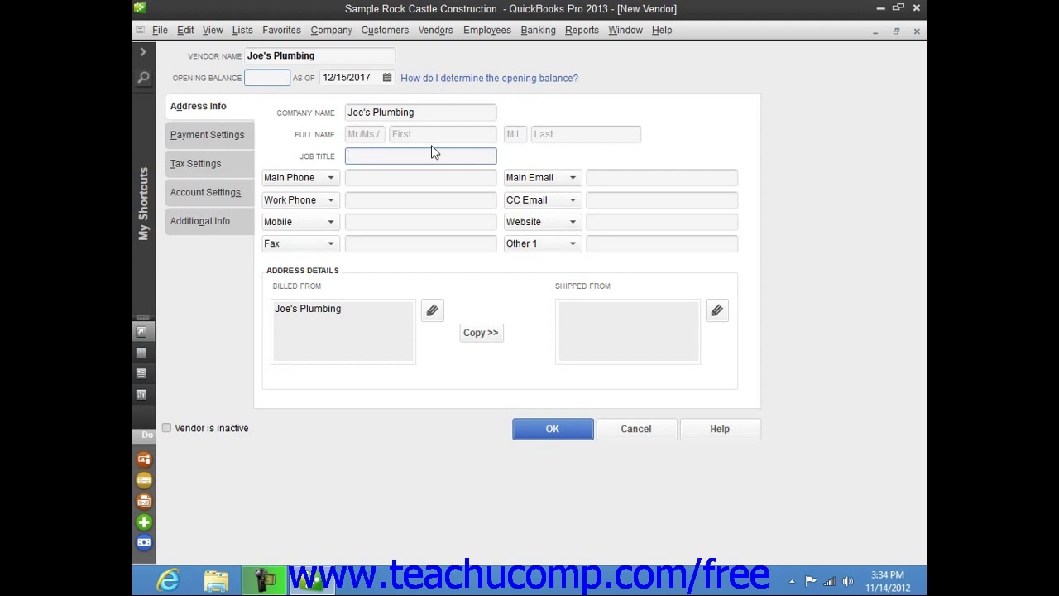
click(383, 177)
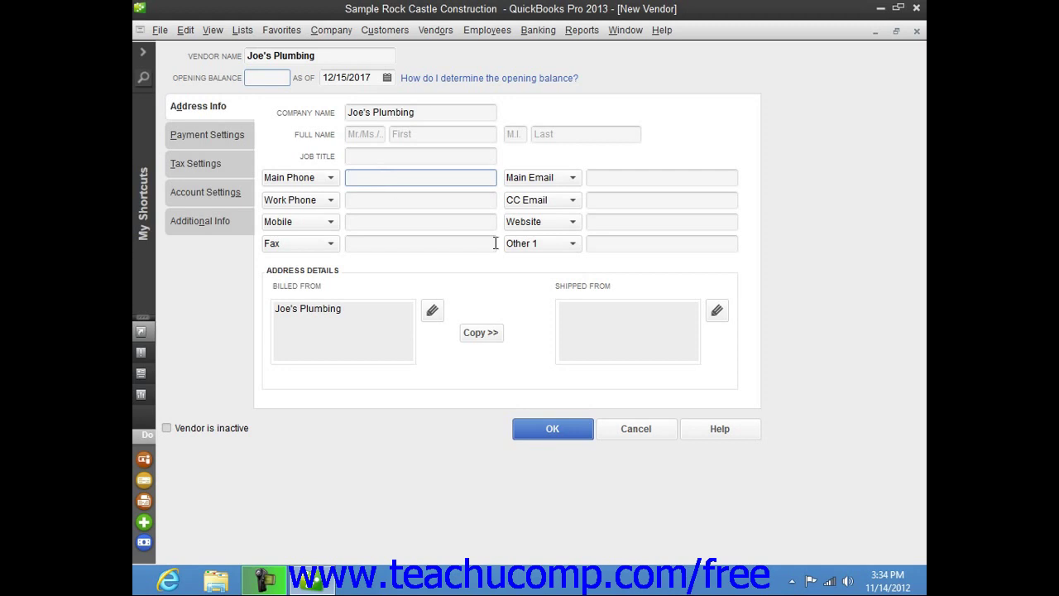
click(571, 247)
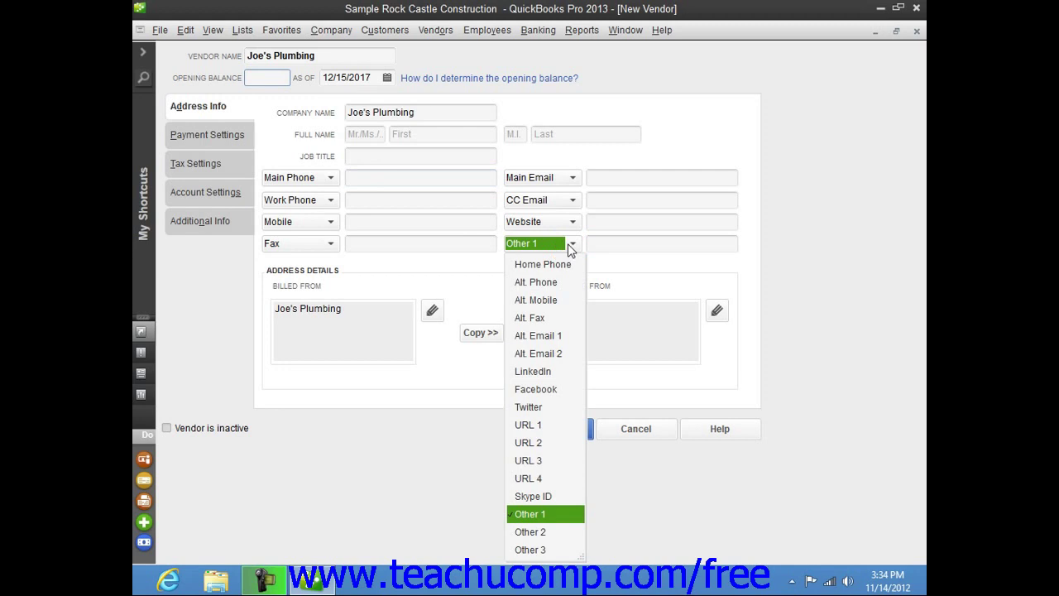
click(570, 247)
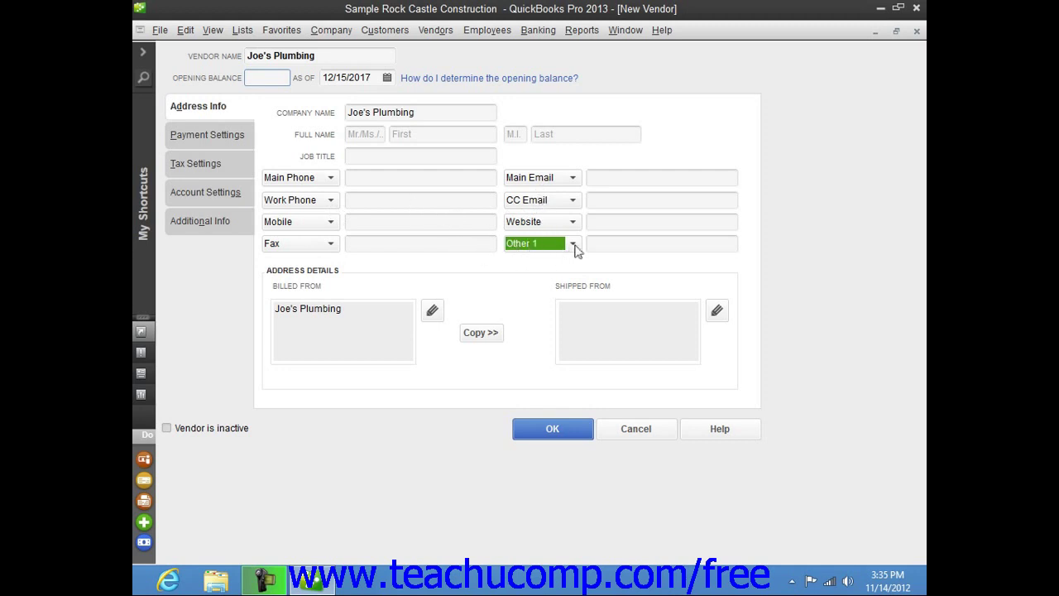
click(574, 244)
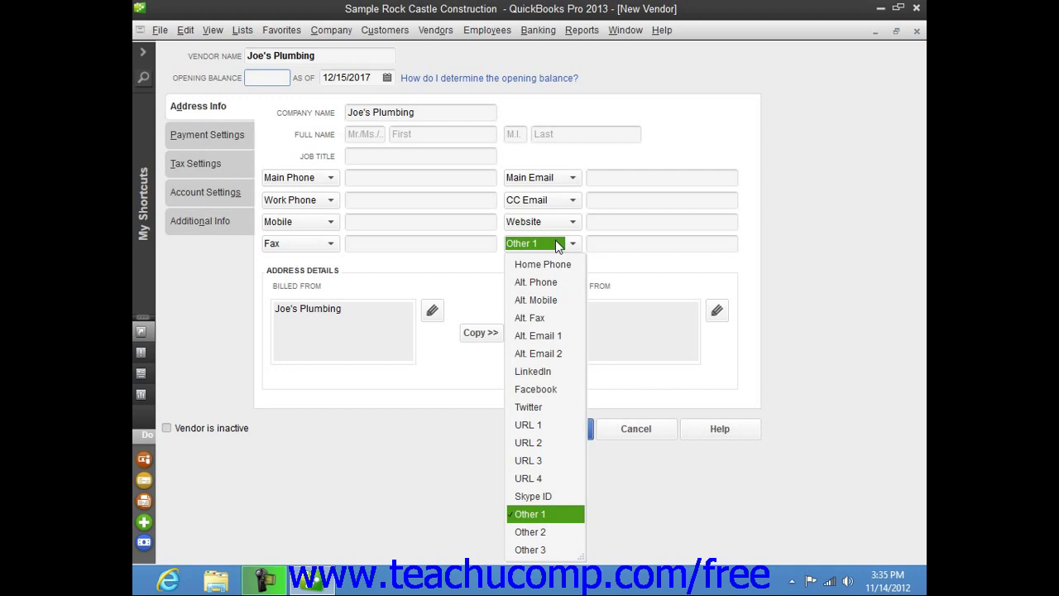
click(572, 245)
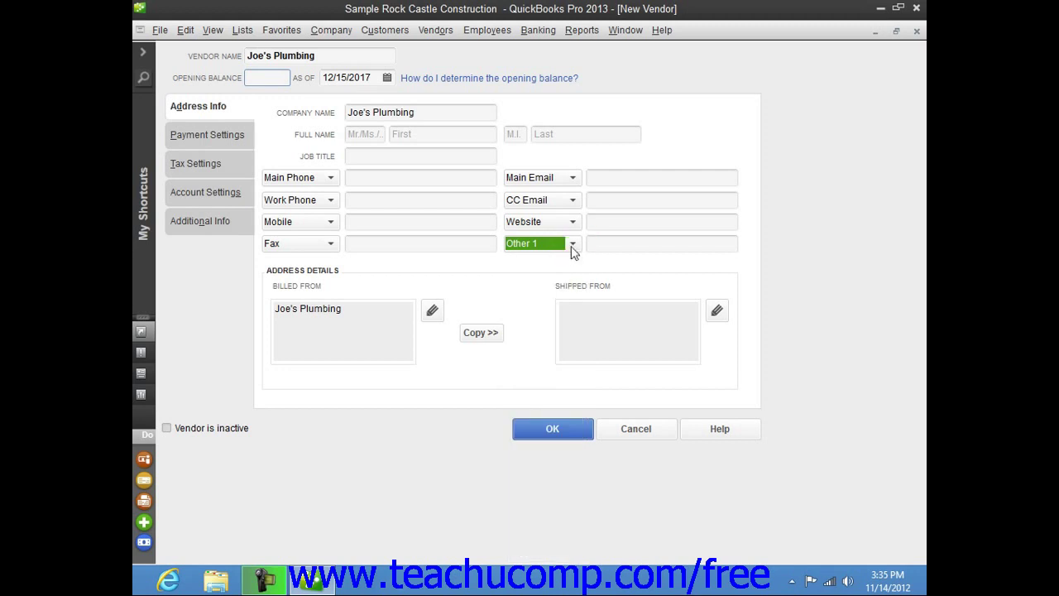
Step: Edit the Billed From address and add the street line '500 Pine St.'
click(327, 283)
click(355, 309)
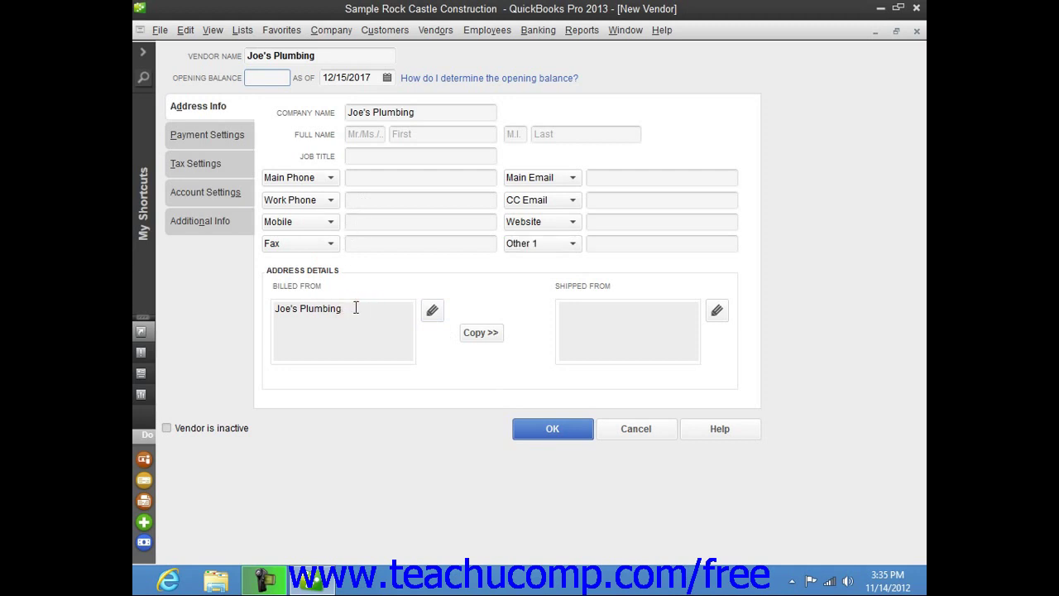
click(433, 313)
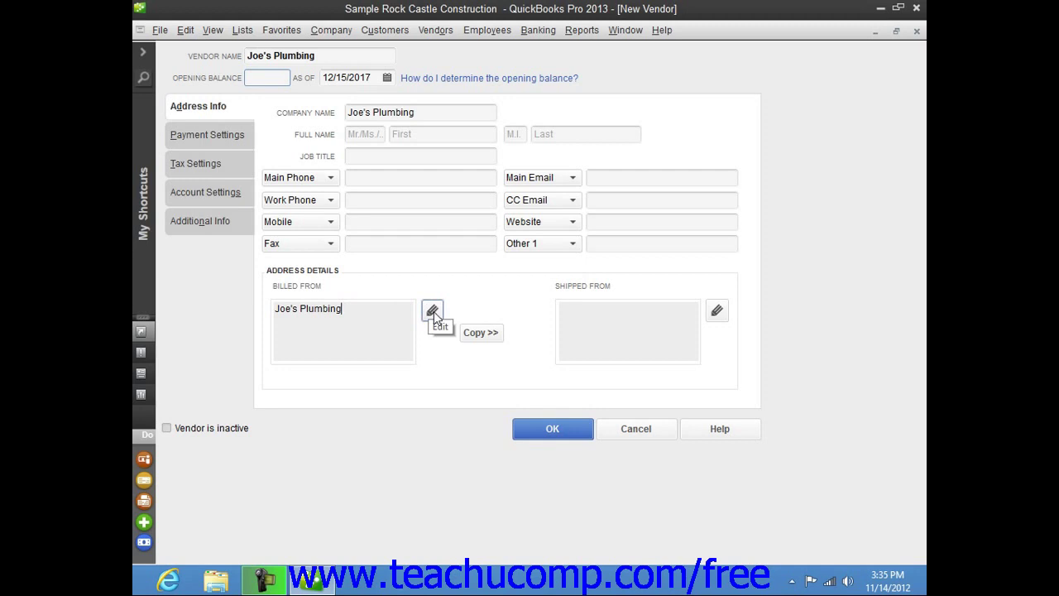
click(433, 313)
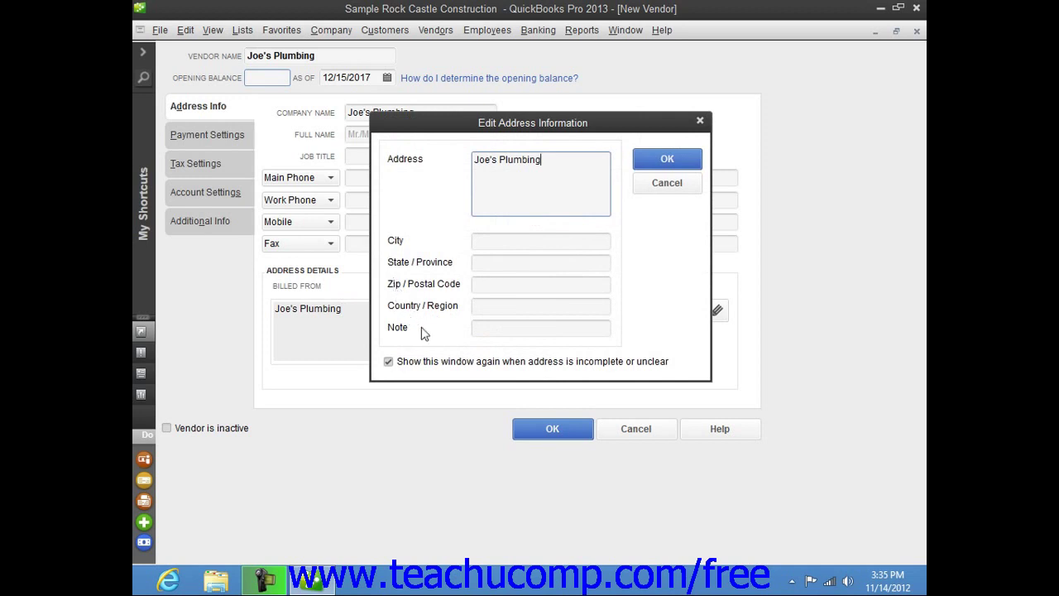
key(Return)
text(500 Pine St.)
key(Tab)
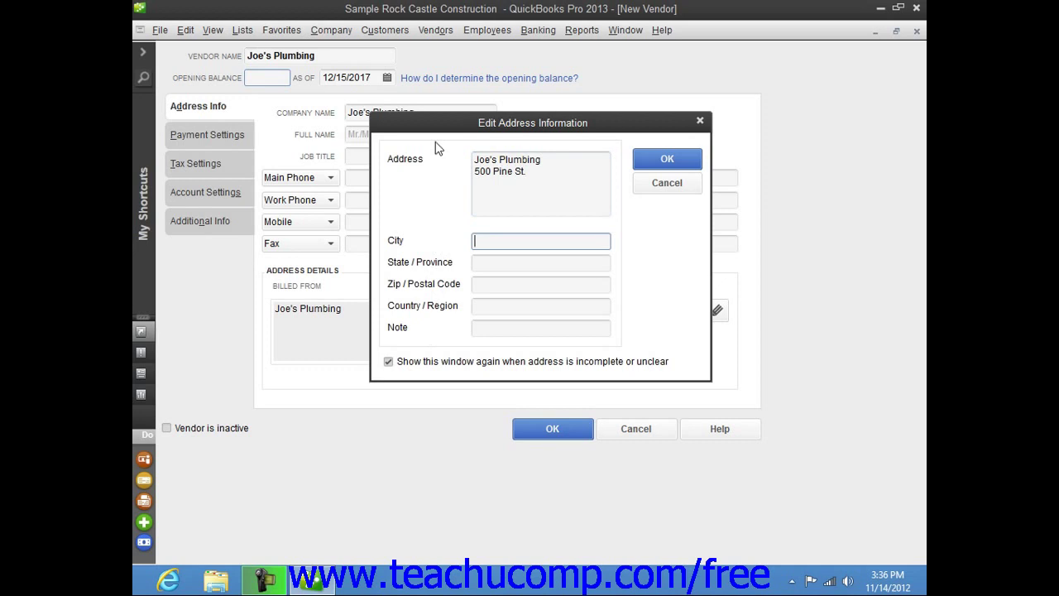
Step: Finish the address with city Anytown, state CA and zip 90000, then confirm
text(Anytown)
key(Tab)
text(CA)
key(Tab)
text(90000)
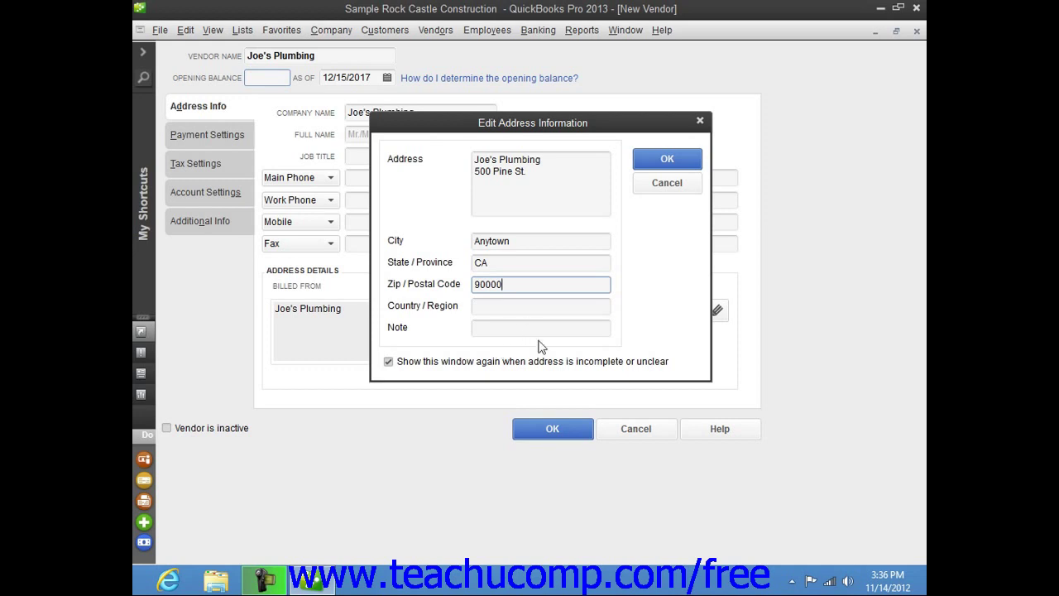
click(662, 159)
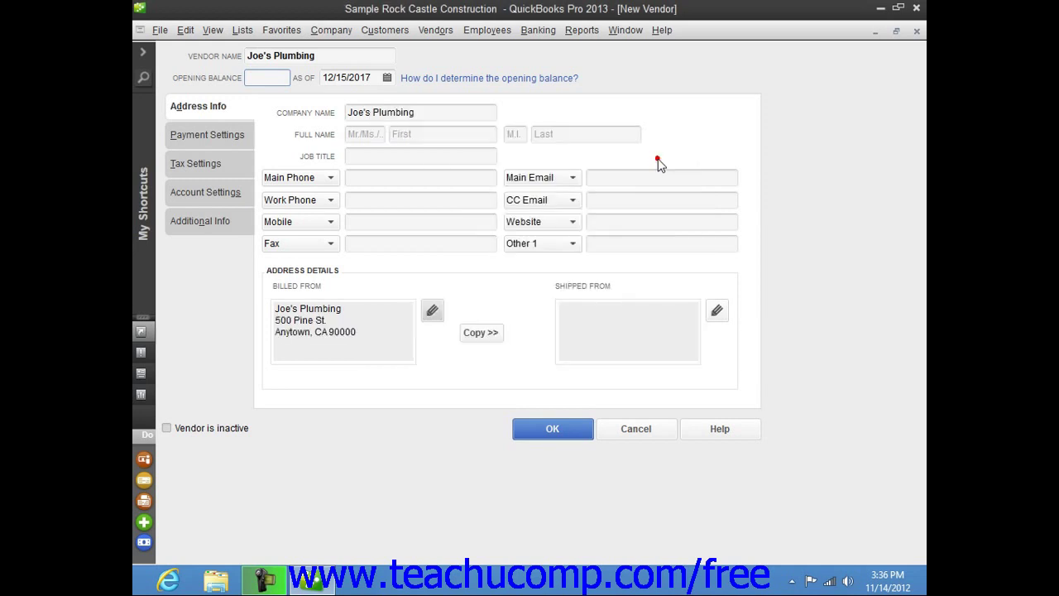
Step: Copy the billing address into the Shipped From address and confirm it
click(331, 320)
click(481, 333)
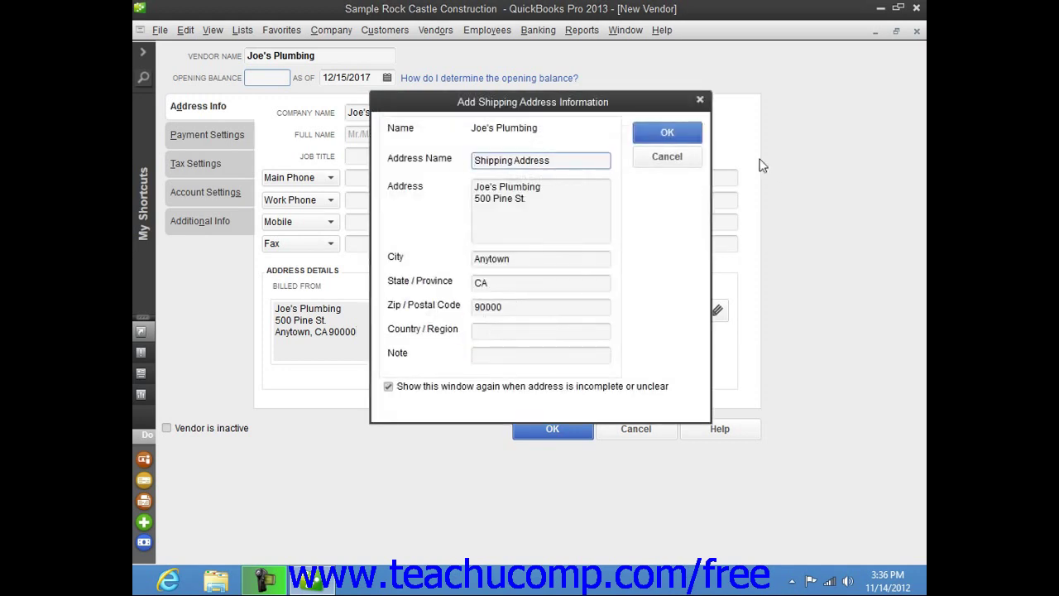
click(669, 131)
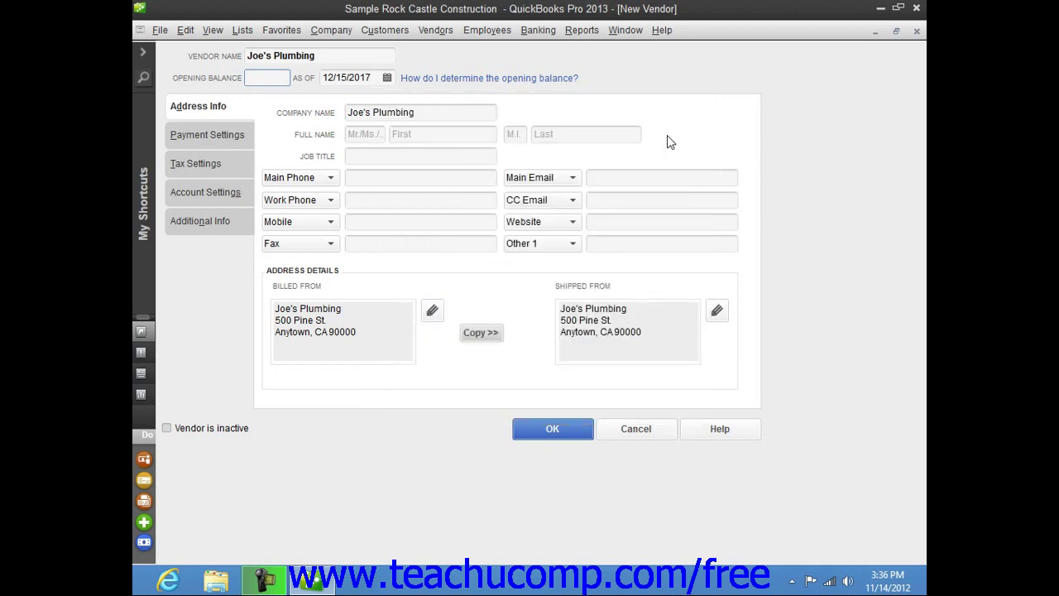
click(643, 334)
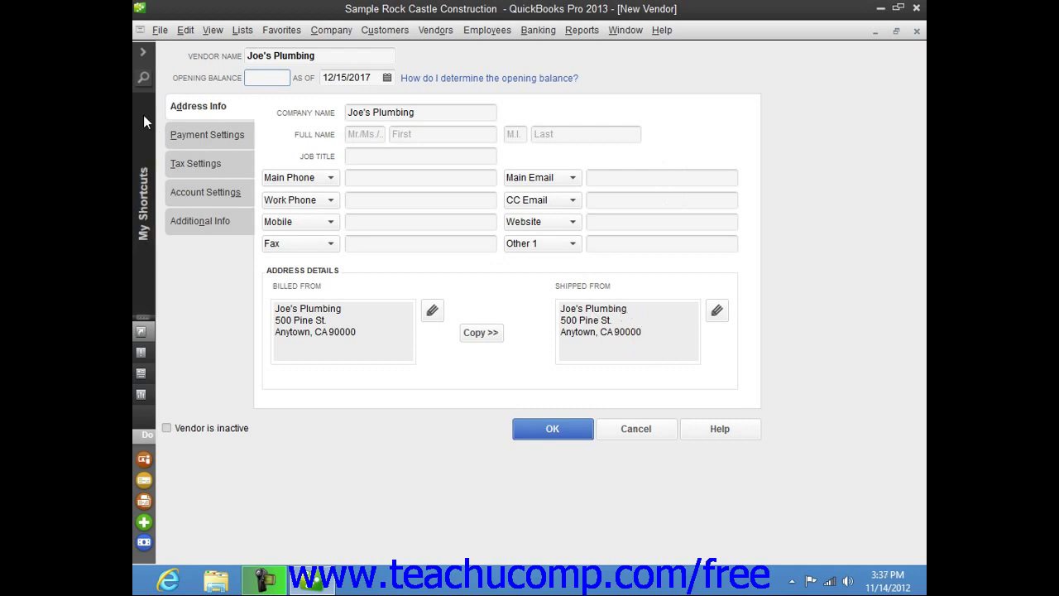
Step: Set Net 30 payment terms on Payment Settings, keeping Joe's Plumbing as the check print name
click(199, 135)
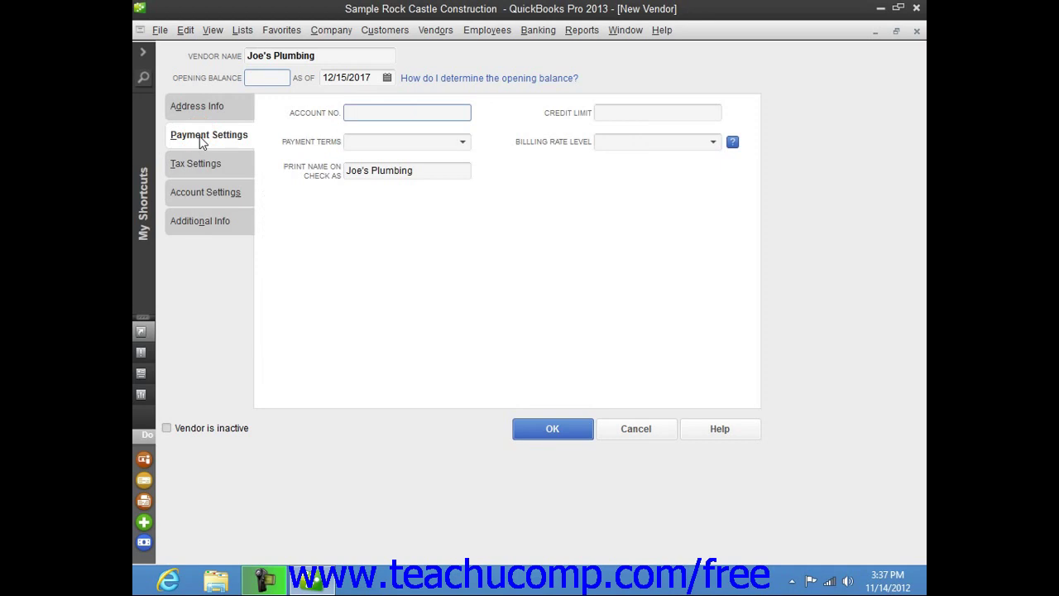
click(354, 113)
click(609, 113)
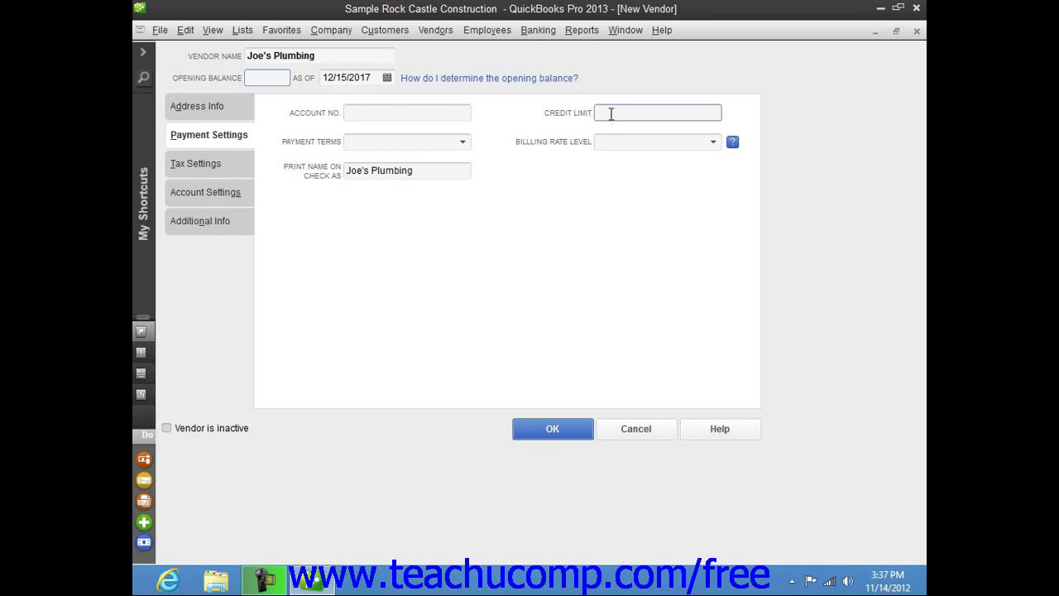
click(460, 145)
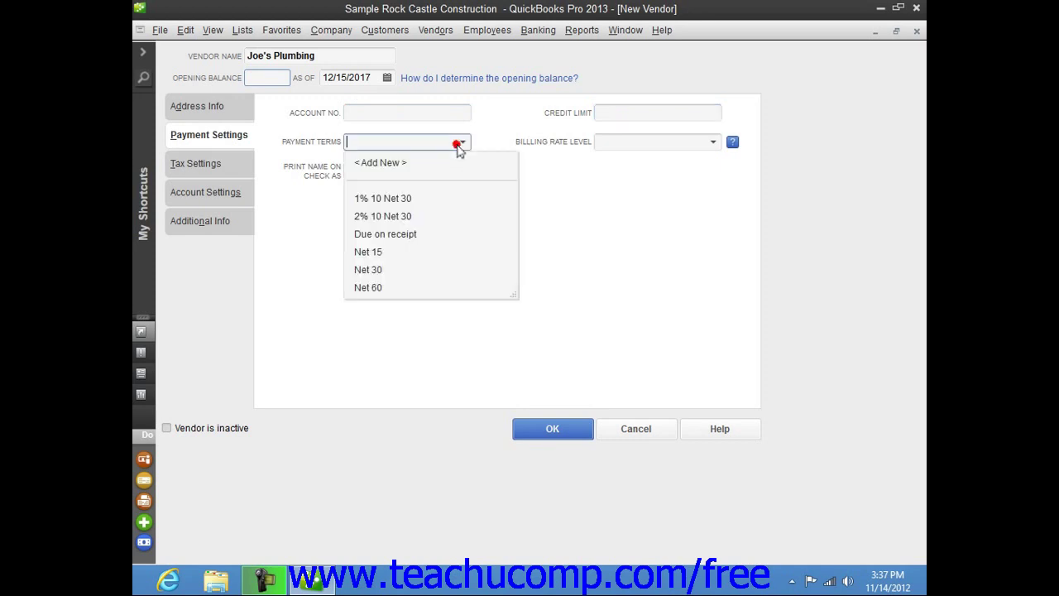
click(418, 269)
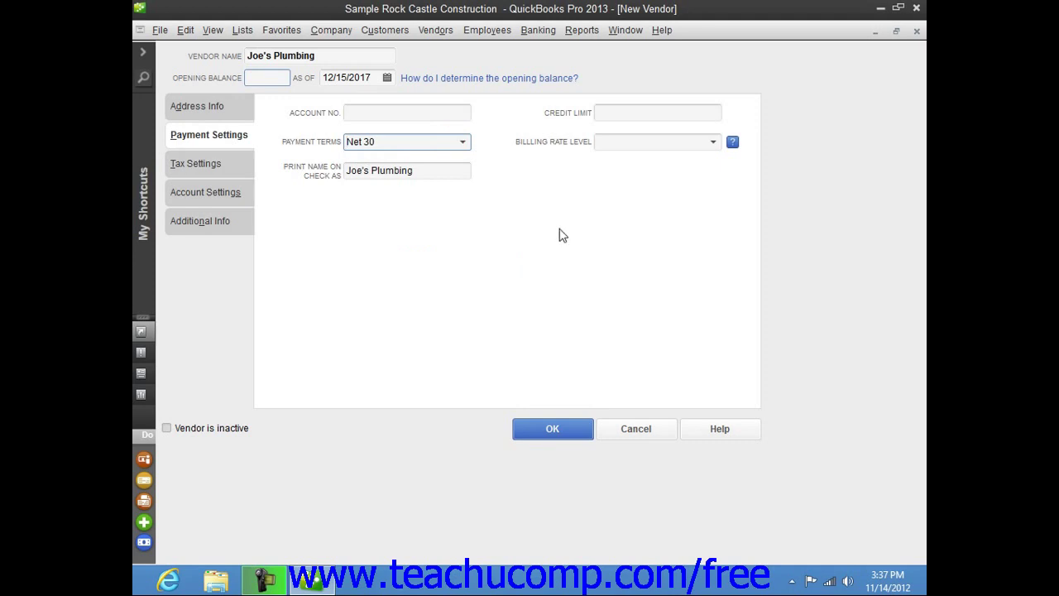
click(426, 172)
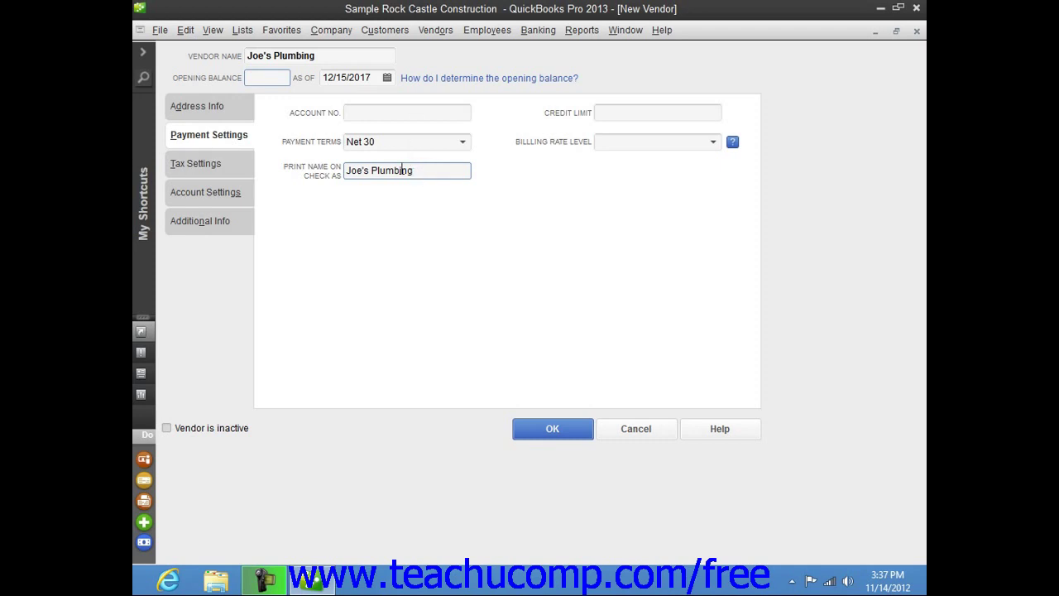
Step: Show the Tax Settings tab and go to the empty Vendor Tax ID field
click(226, 166)
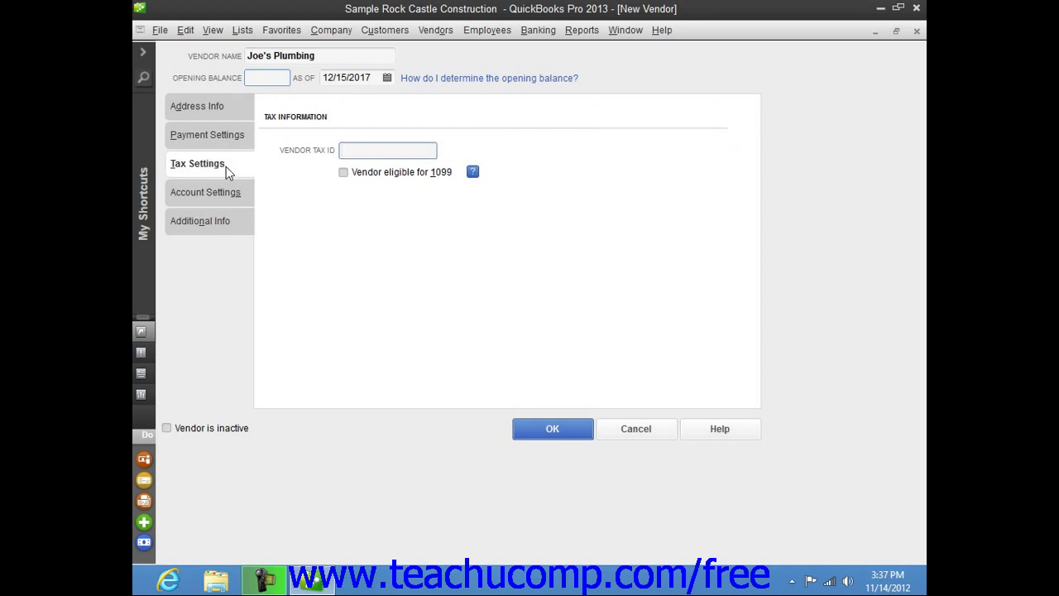
click(385, 149)
Step: Check the expense account list on Account Settings without choosing any account
click(225, 191)
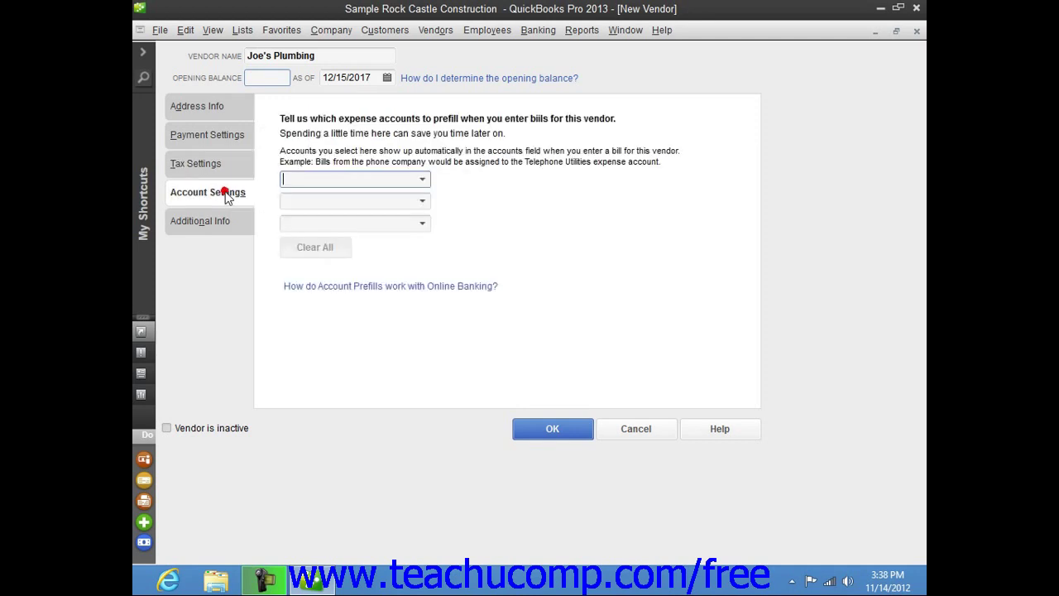
click(422, 181)
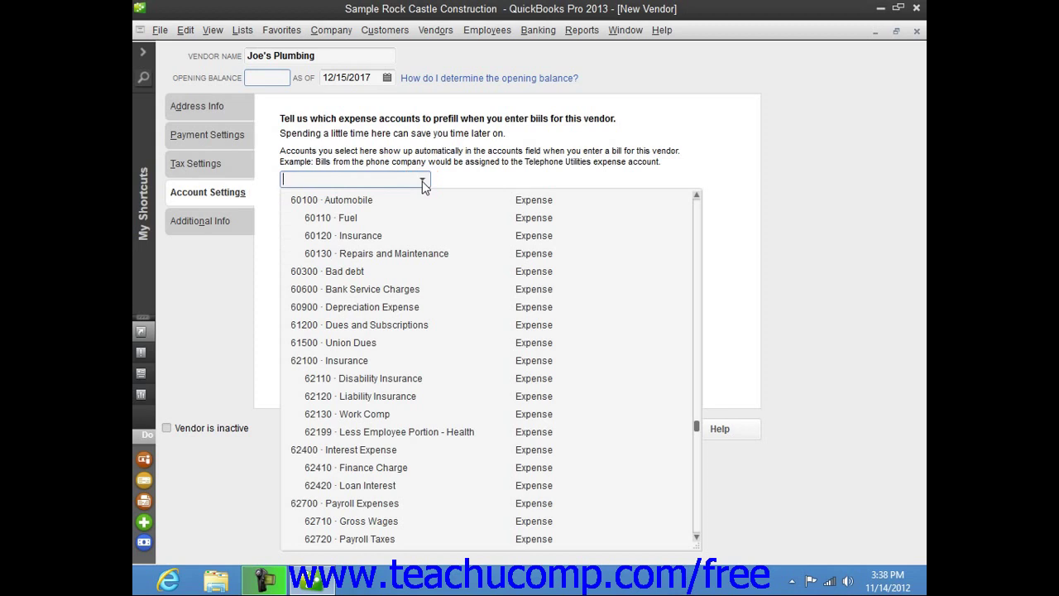
click(660, 170)
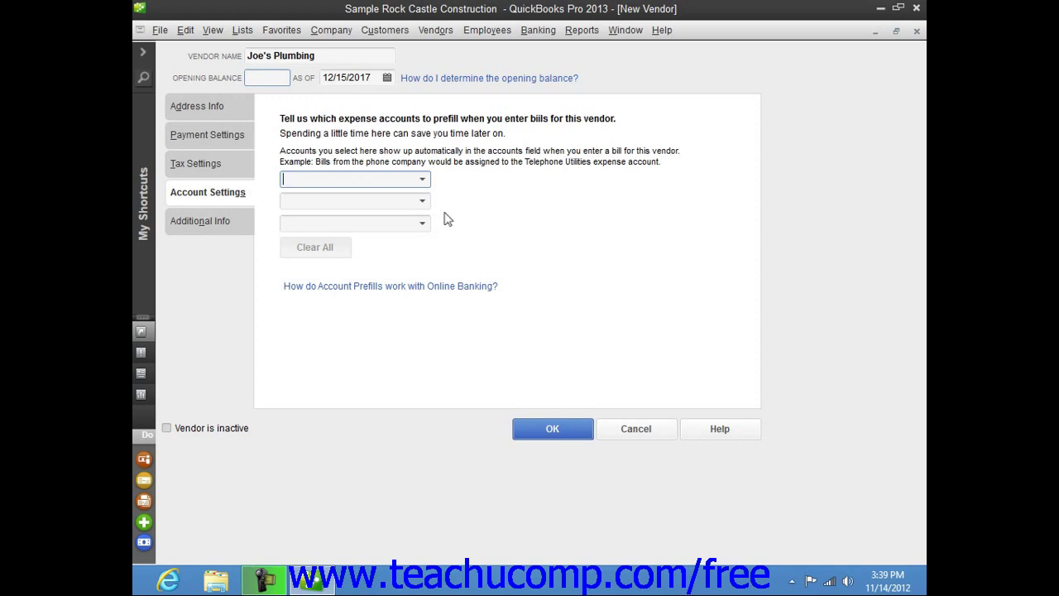
Step: Check the Vendor Type list on Additional Info, leaving the type blank
click(230, 234)
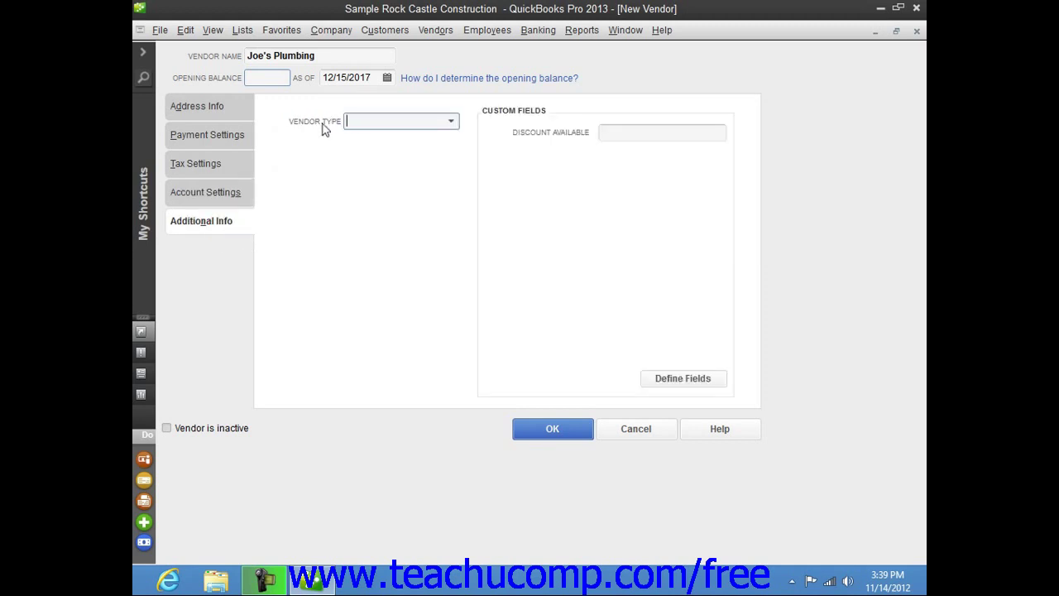
click(452, 122)
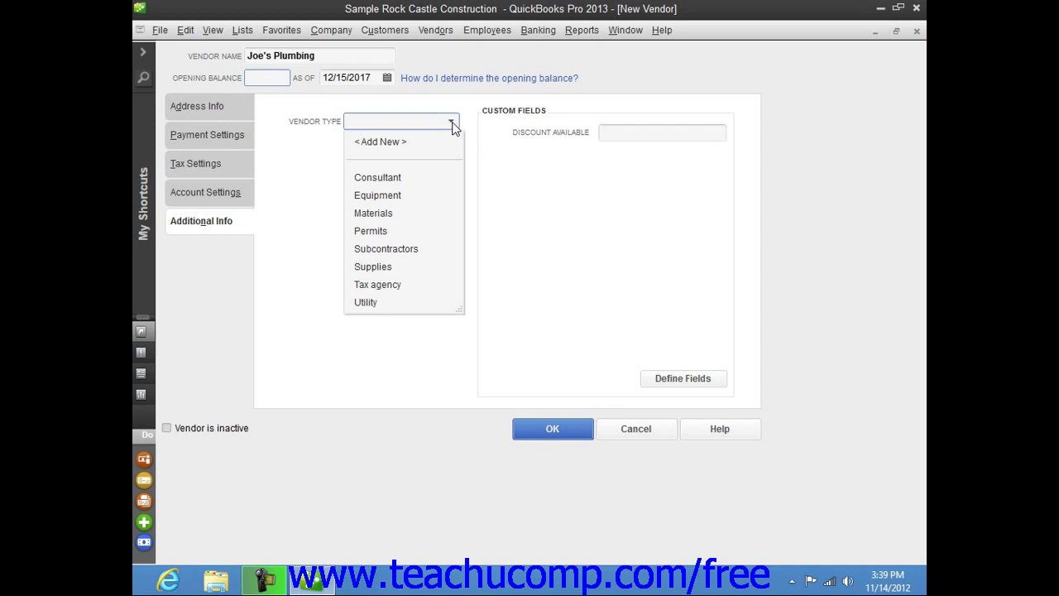
click(492, 161)
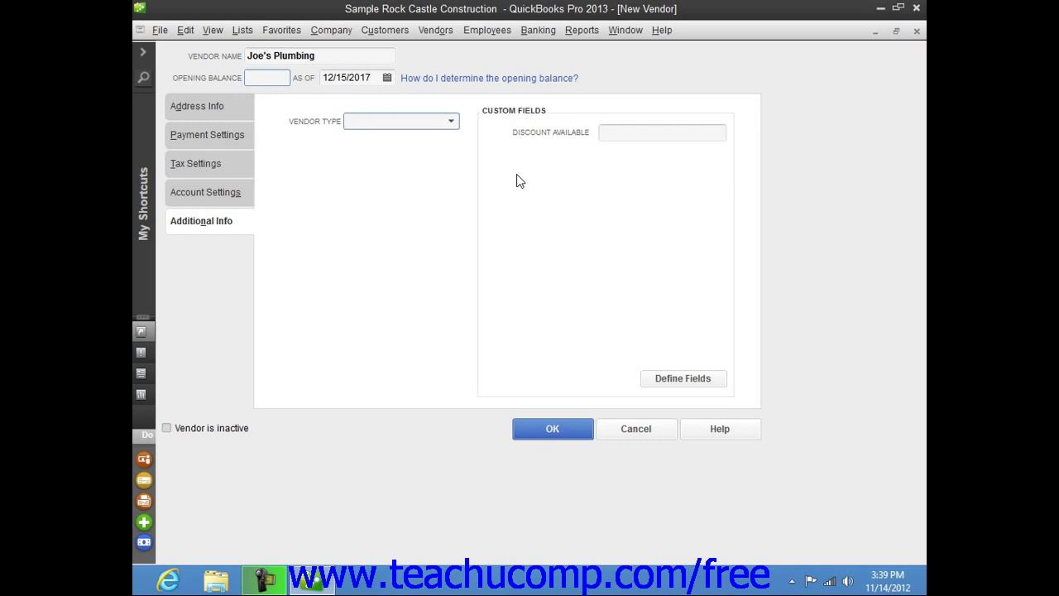
Step: Save the Joe's Plumbing vendor and select it in the Vendor Center list
click(564, 438)
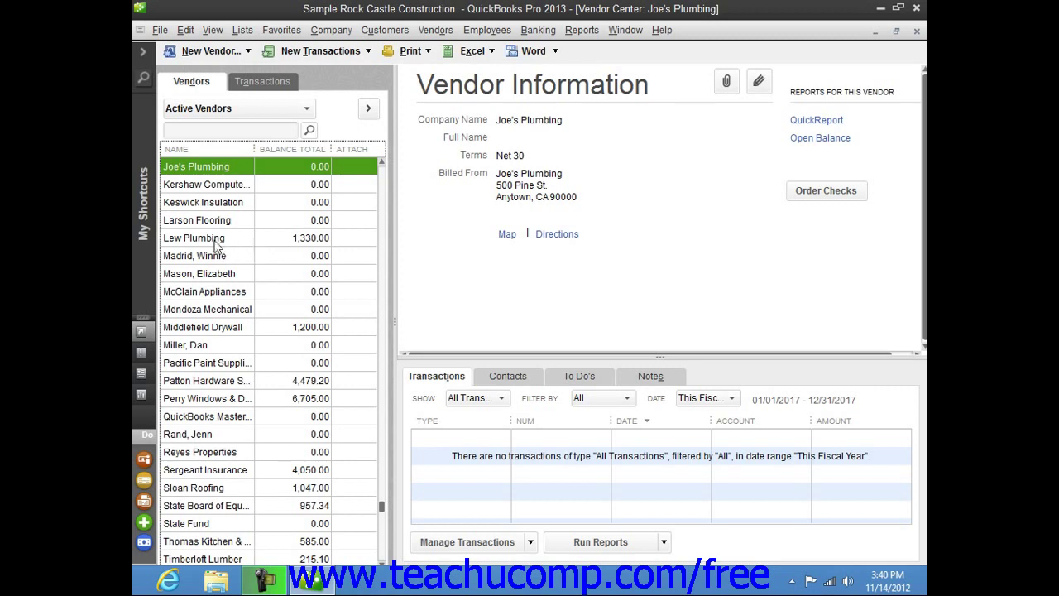
click(196, 166)
Step: Open Joe's Plumbing's edit form and close it without changes, back to its Net 30 vendor details
click(759, 82)
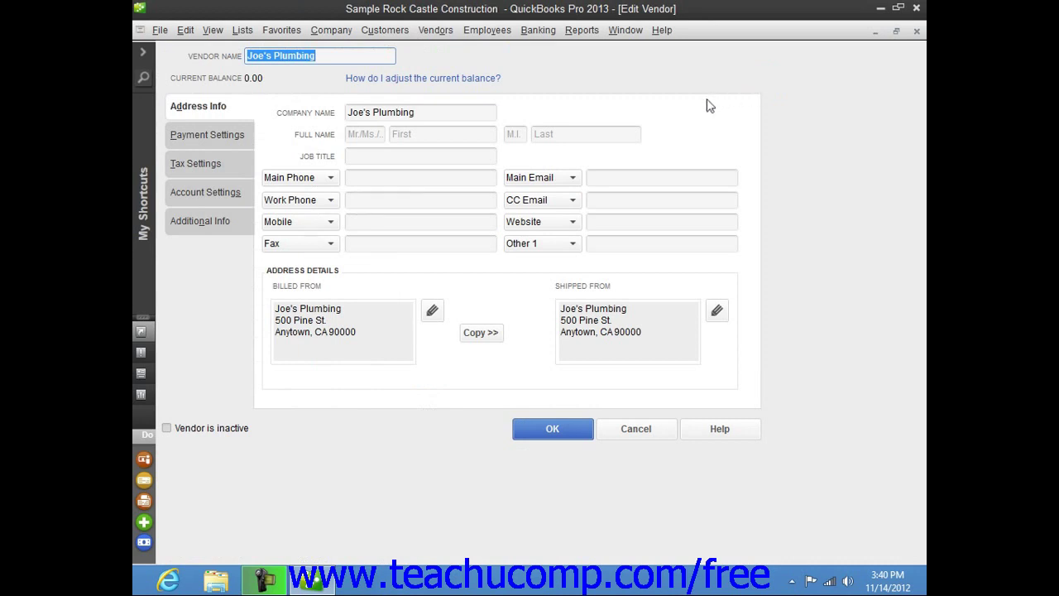
click(560, 428)
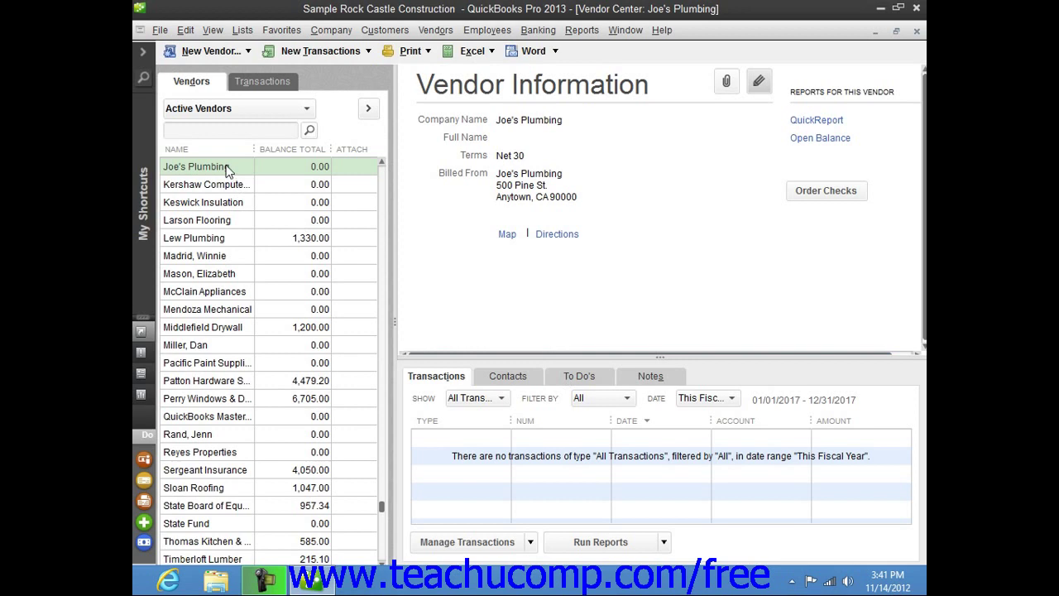
Step: Delete Joe's Plumbing via Edit > Delete Vendor and confirm, leaving Kershaw Computer Services first
click(185, 31)
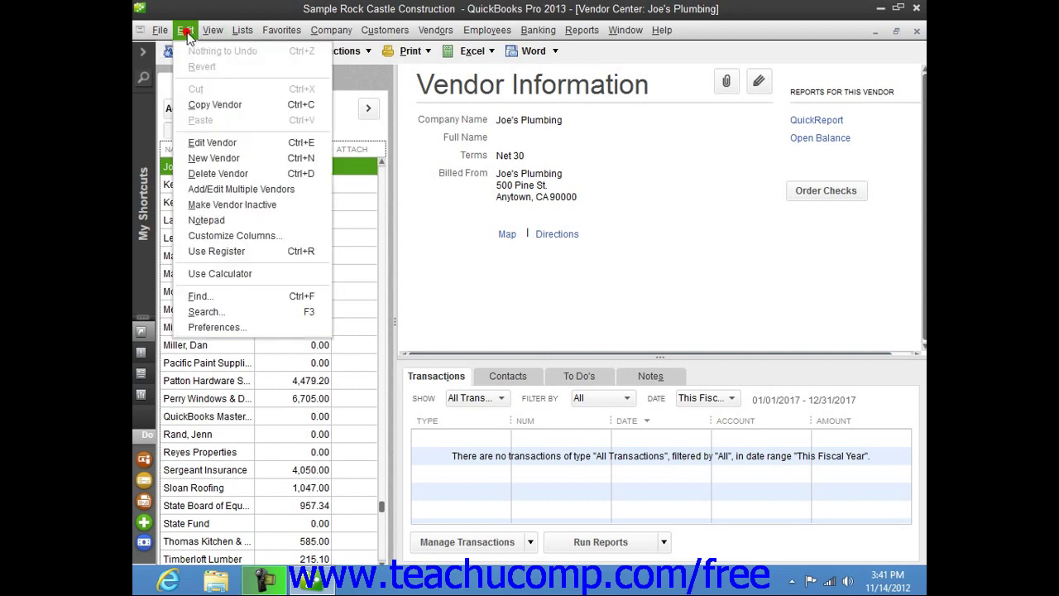
click(256, 173)
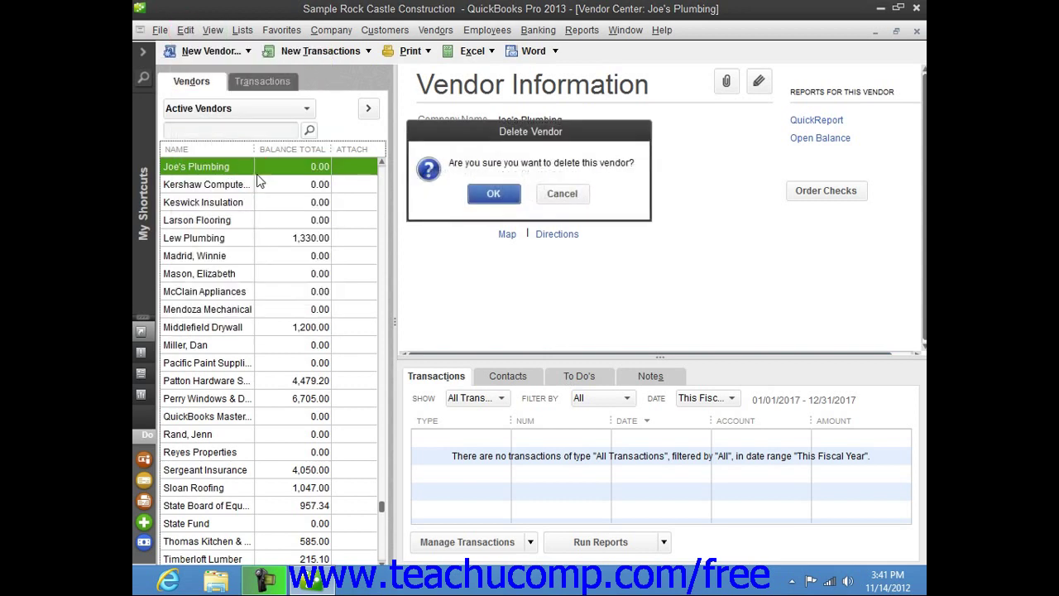
click(491, 195)
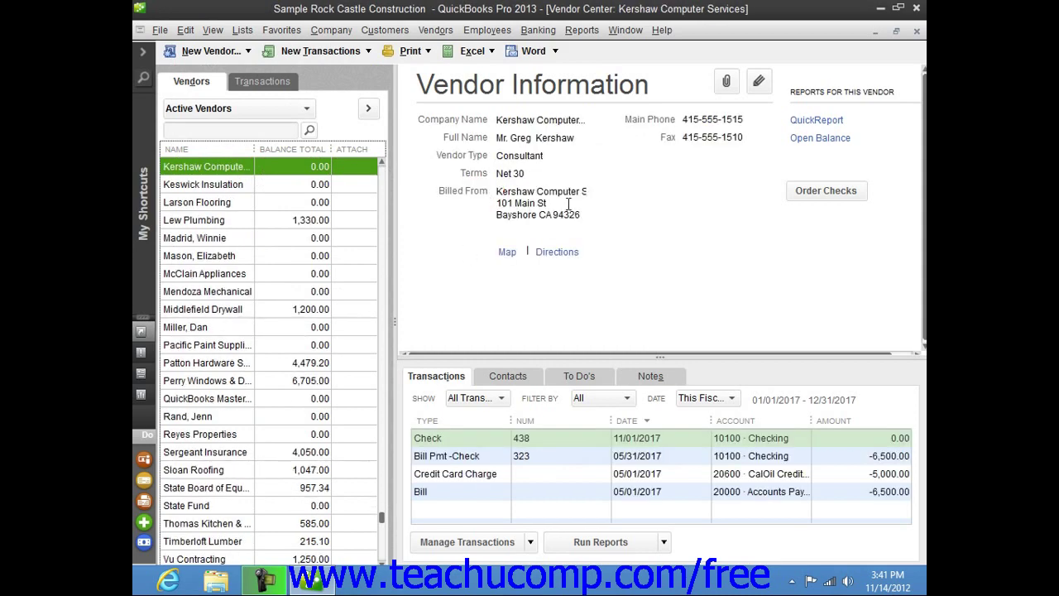
Step: Close the Vendor Center to return to the Home page
click(916, 31)
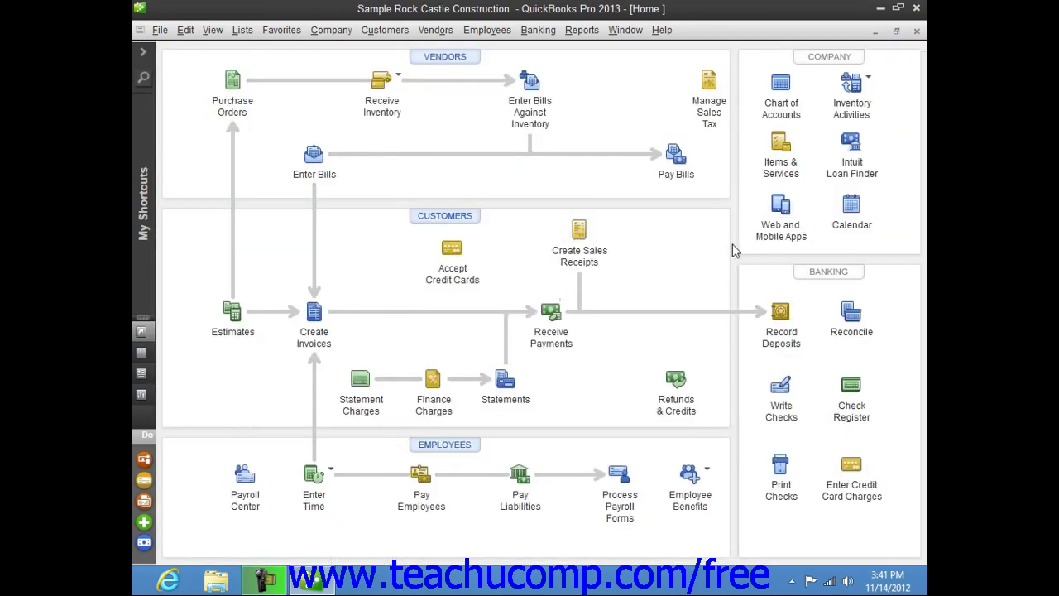